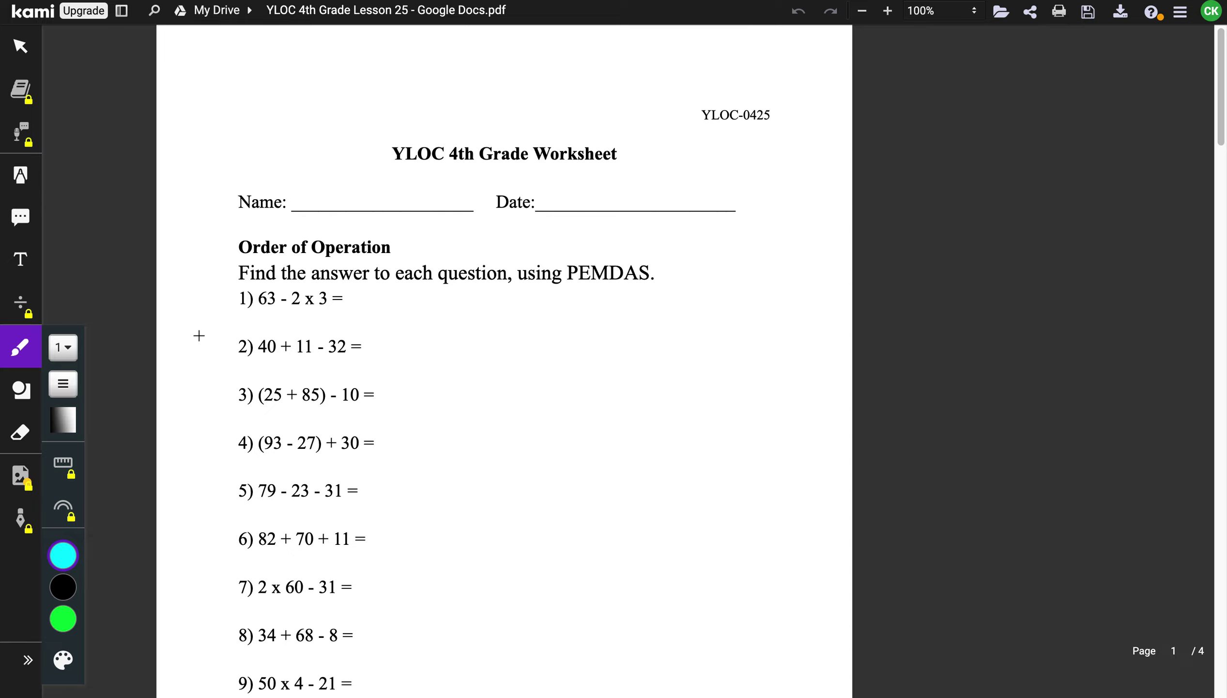
Write 63 − 6 = 57 under problem 1 and 51 − 32 = 19 under problem 2 in cyan
scroll(383, 365, down, 15)
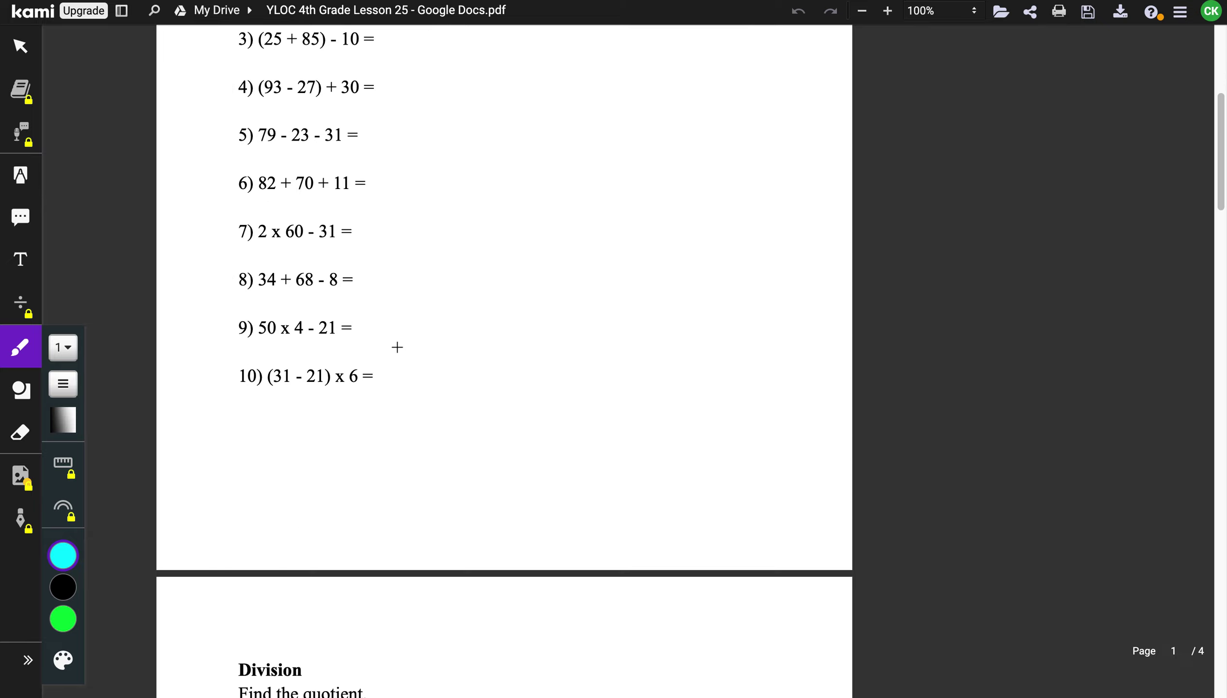
scroll(395, 455, down, 15)
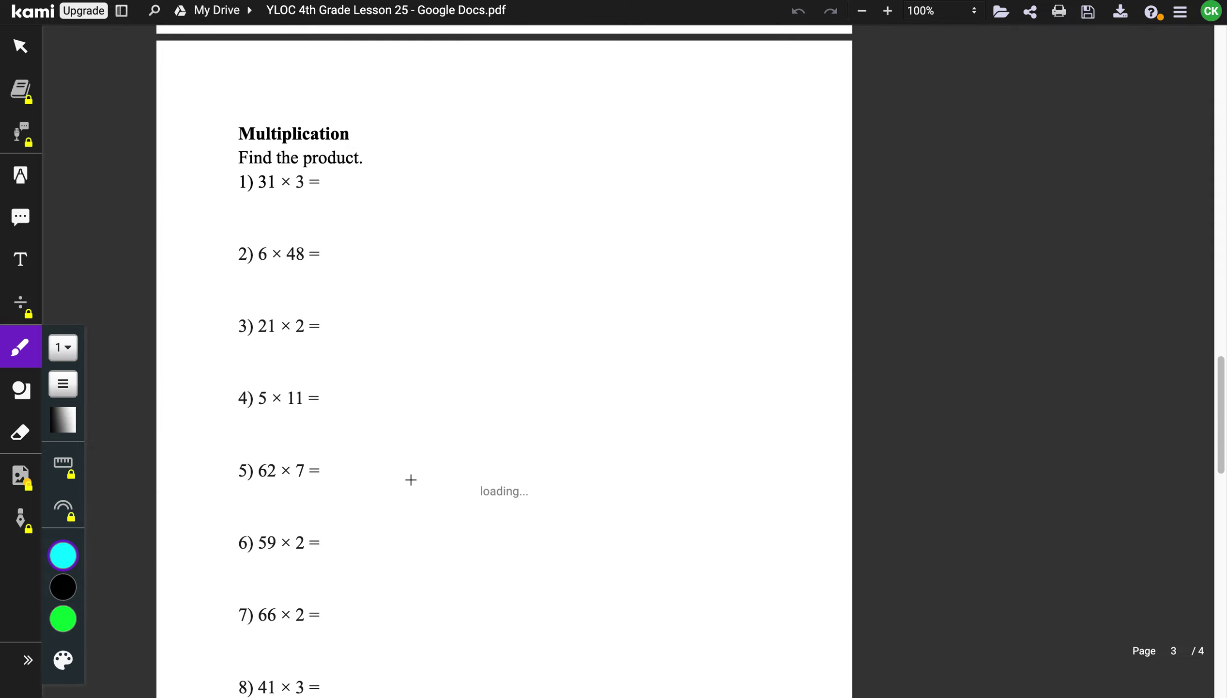
scroll(411, 475, up, 10)
scroll(411, 481, up, 20)
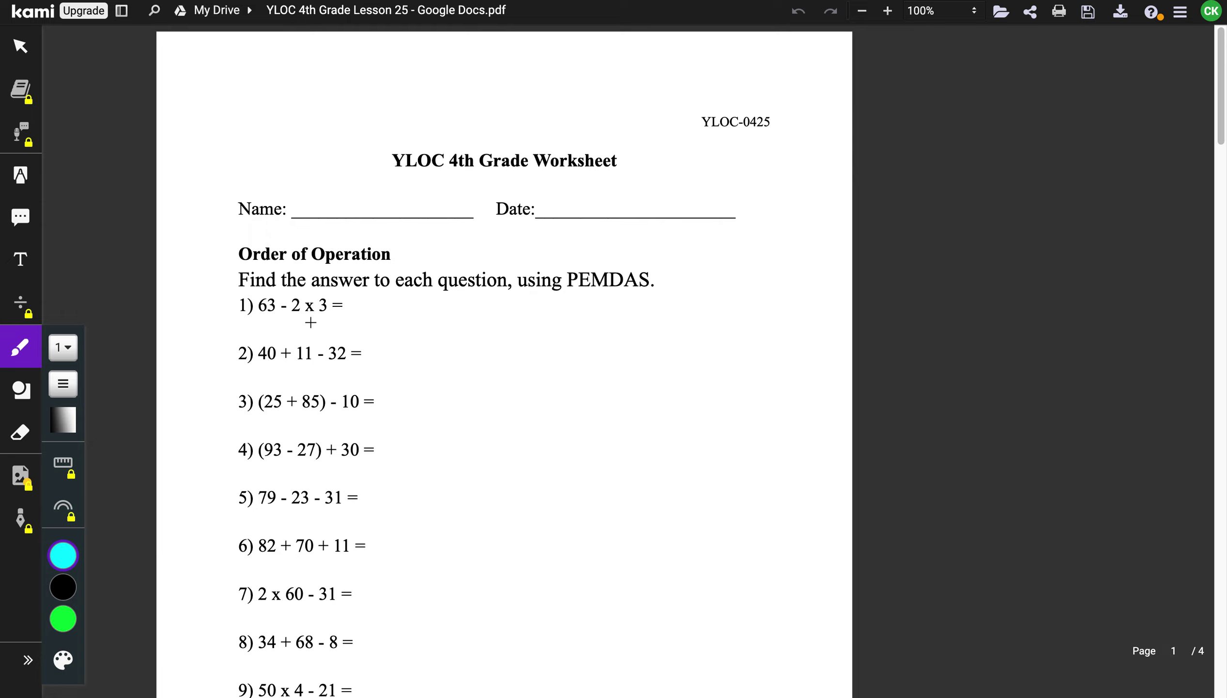
mouse_move(314, 313)
mouse_down()
mouse_move(310, 329)
mouse_move(257, 333)
mouse_move(290, 325)
mouse_up()
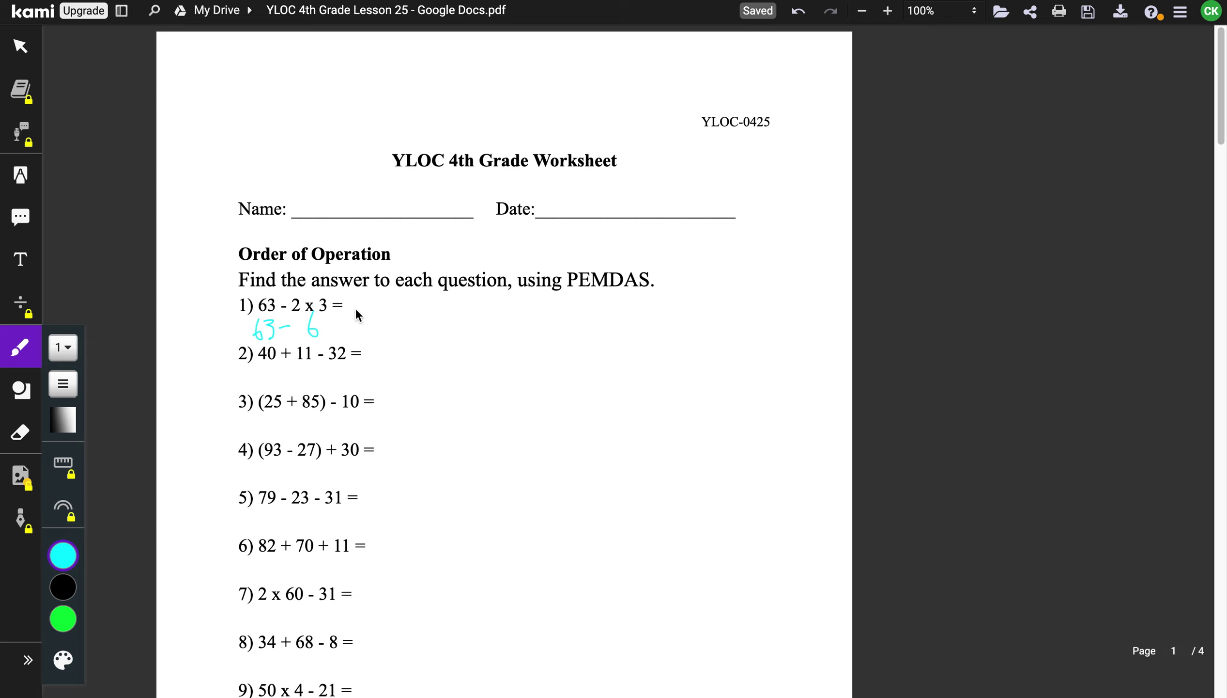
drag(365, 298, 374, 324)
drag(286, 366, 277, 383)
mouse_move(291, 368)
mouse_down()
mouse_move(363, 375)
mouse_move(401, 360)
mouse_up()
Write 66 + 30 = 96 for problem 4 and the answer 163 for problem 6
scroll(483, 504, down, 3)
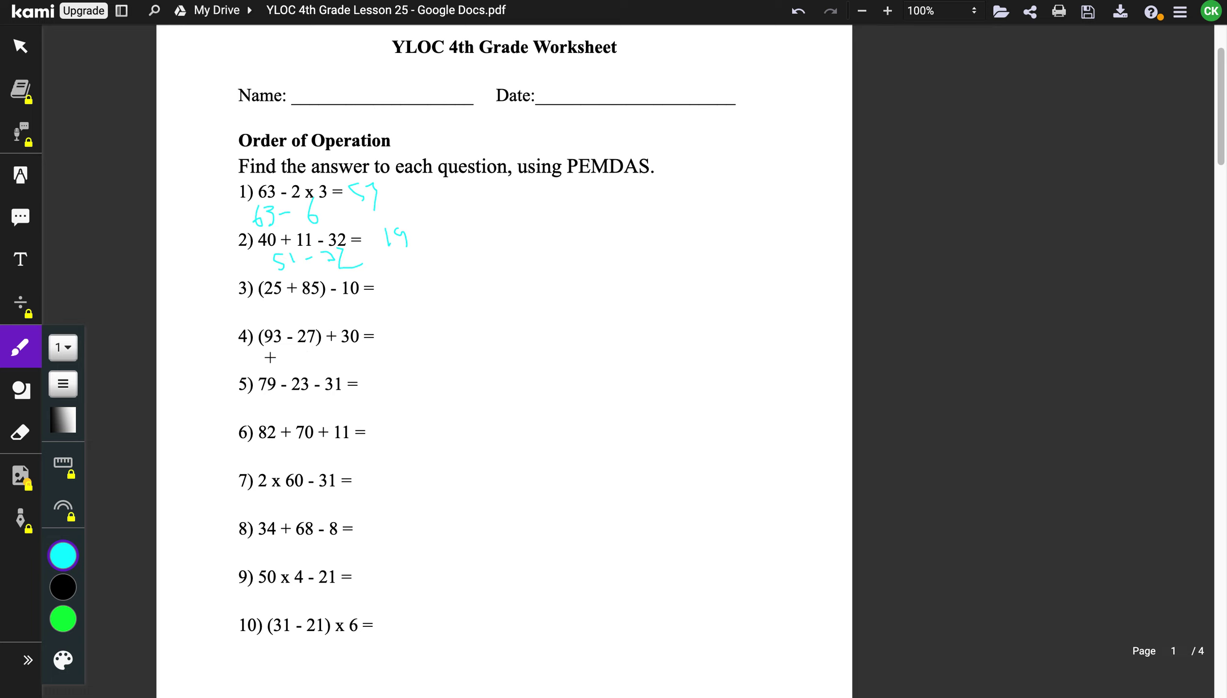
mouse_move(282, 352)
mouse_down()
mouse_move(275, 367)
mouse_move(319, 359)
mouse_up()
mouse_move(313, 354)
mouse_down()
mouse_move(316, 371)
mouse_move(346, 348)
mouse_move(354, 359)
mouse_up()
mouse_move(414, 332)
mouse_down()
mouse_move(389, 346)
mouse_move(386, 335)
mouse_move(418, 364)
mouse_up()
drag(238, 446, 258, 444)
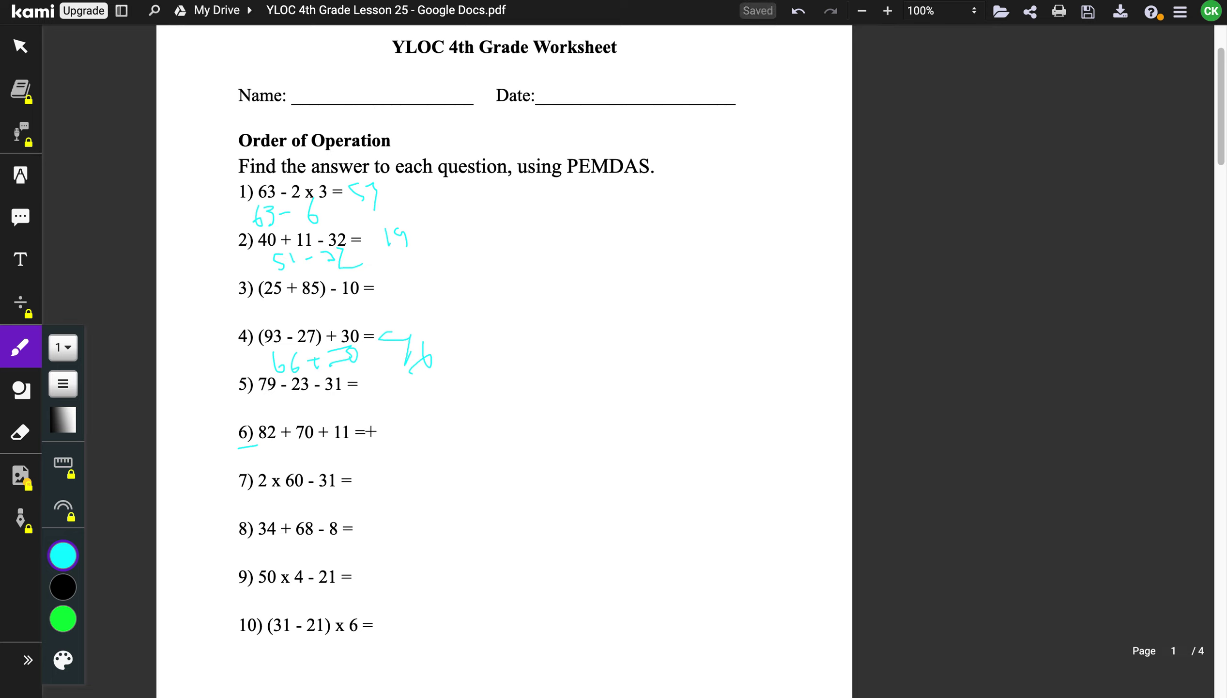
drag(371, 427, 405, 456)
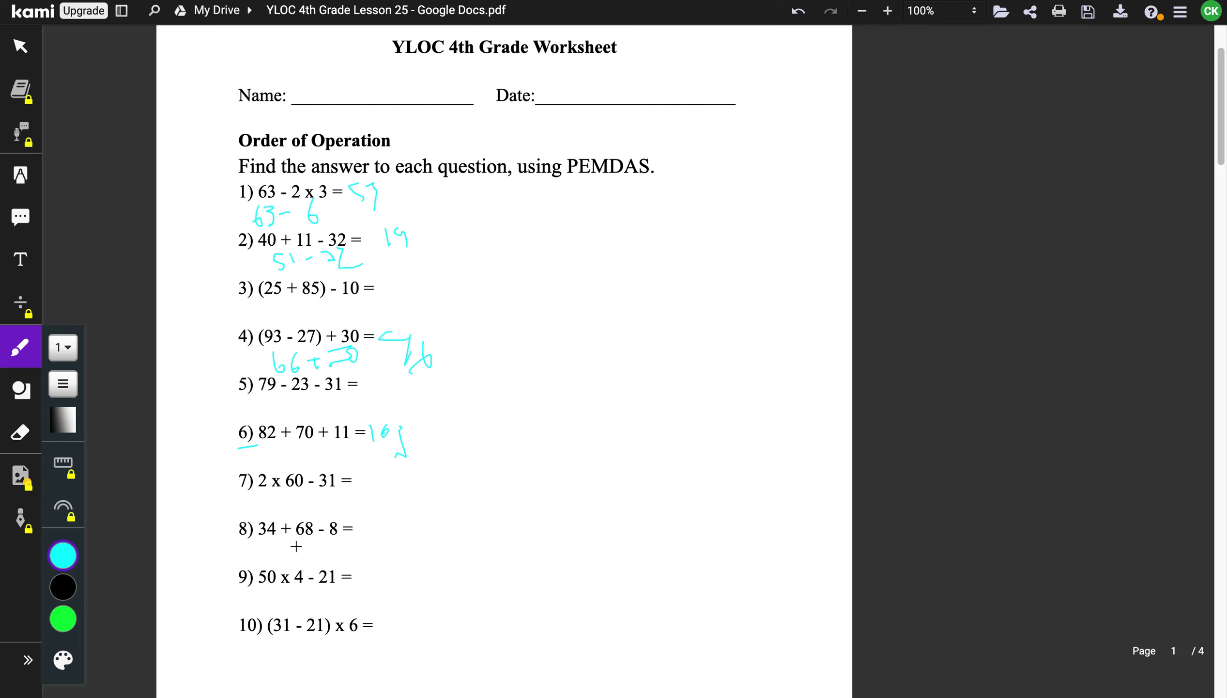
Write the 102 minus working under problem 8 and its answer 94
mouse_move(270, 543)
mouse_down()
mouse_move(271, 568)
mouse_move(286, 546)
mouse_move(307, 554)
mouse_up()
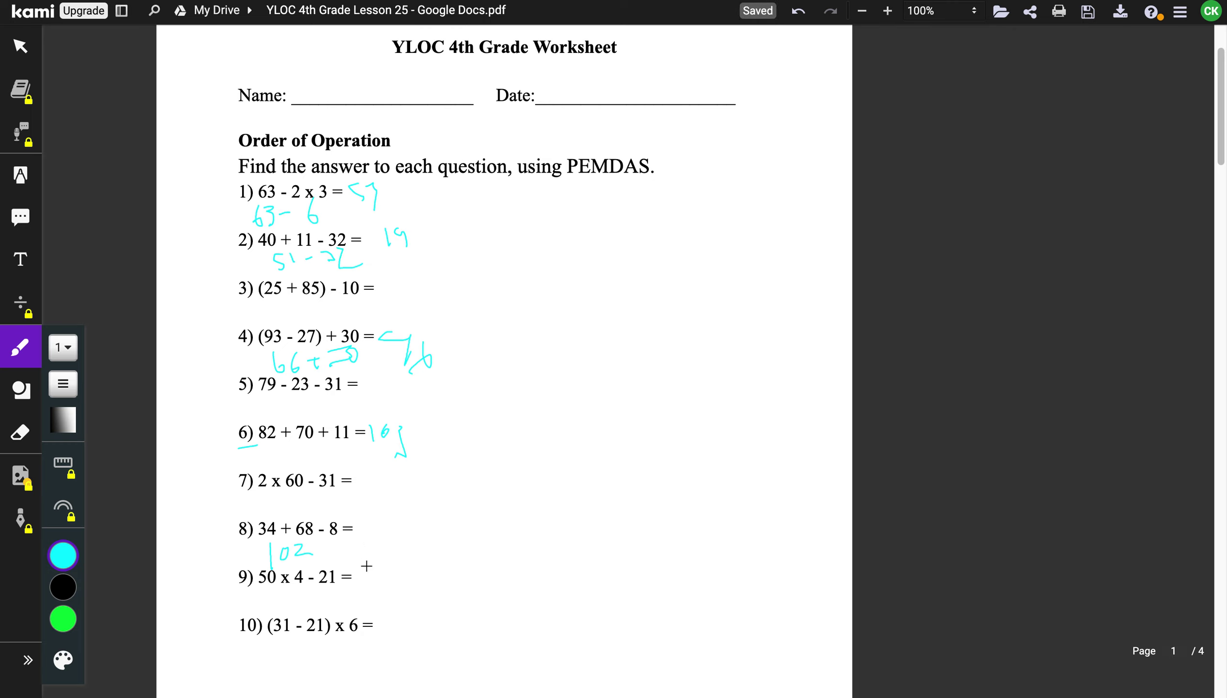
drag(321, 553, 331, 549)
click(341, 541)
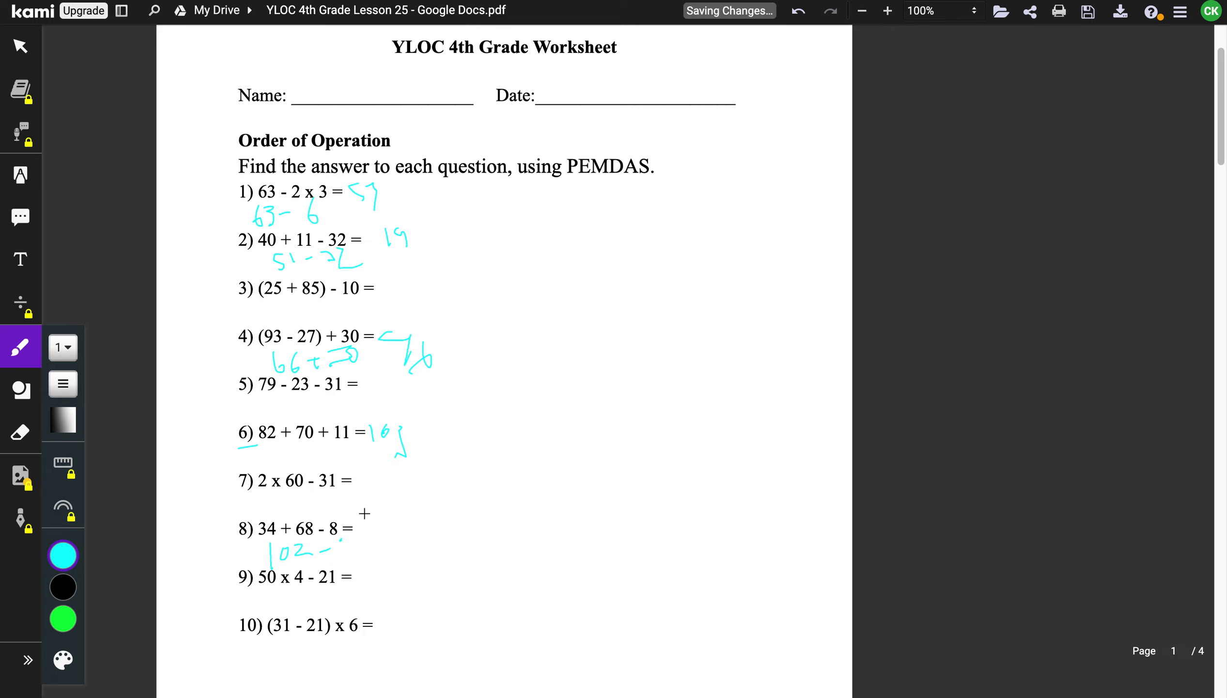
drag(389, 512, 385, 531)
drag(395, 512, 406, 524)
drag(406, 509, 406, 543)
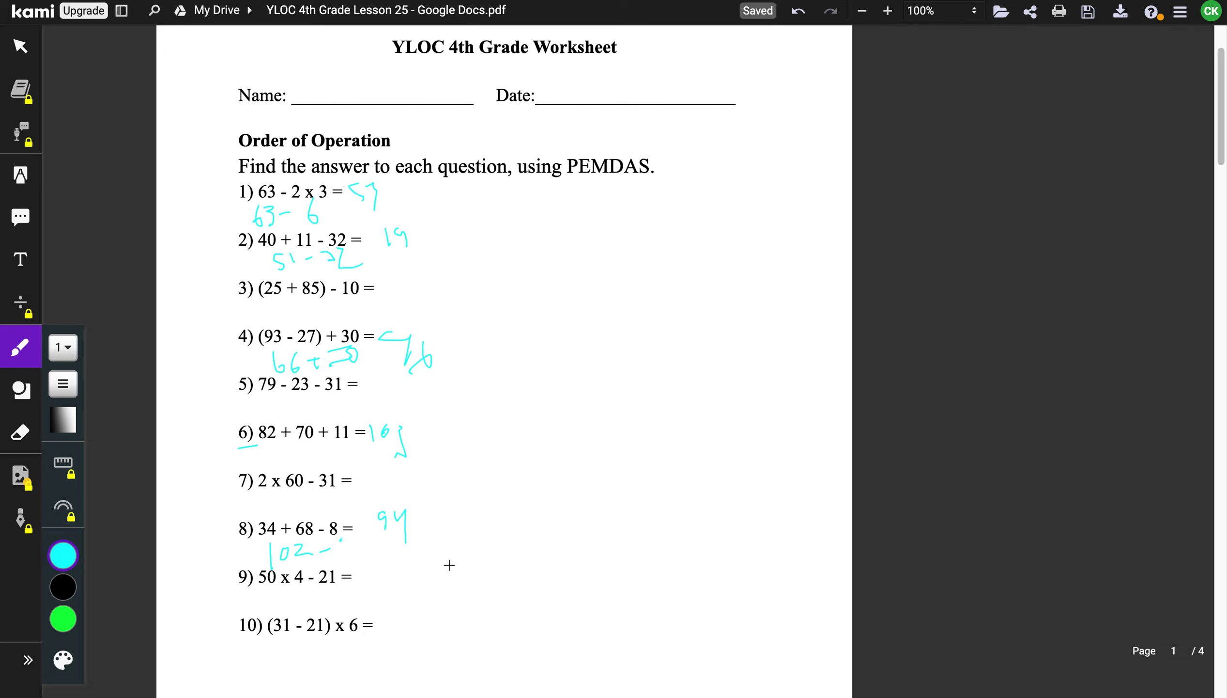
Write 10 × 6 working under problem 10 and its answer 60
scroll(403, 663, down, 3)
mouse_move(285, 540)
mouse_down()
mouse_move(287, 556)
mouse_move(306, 543)
mouse_up()
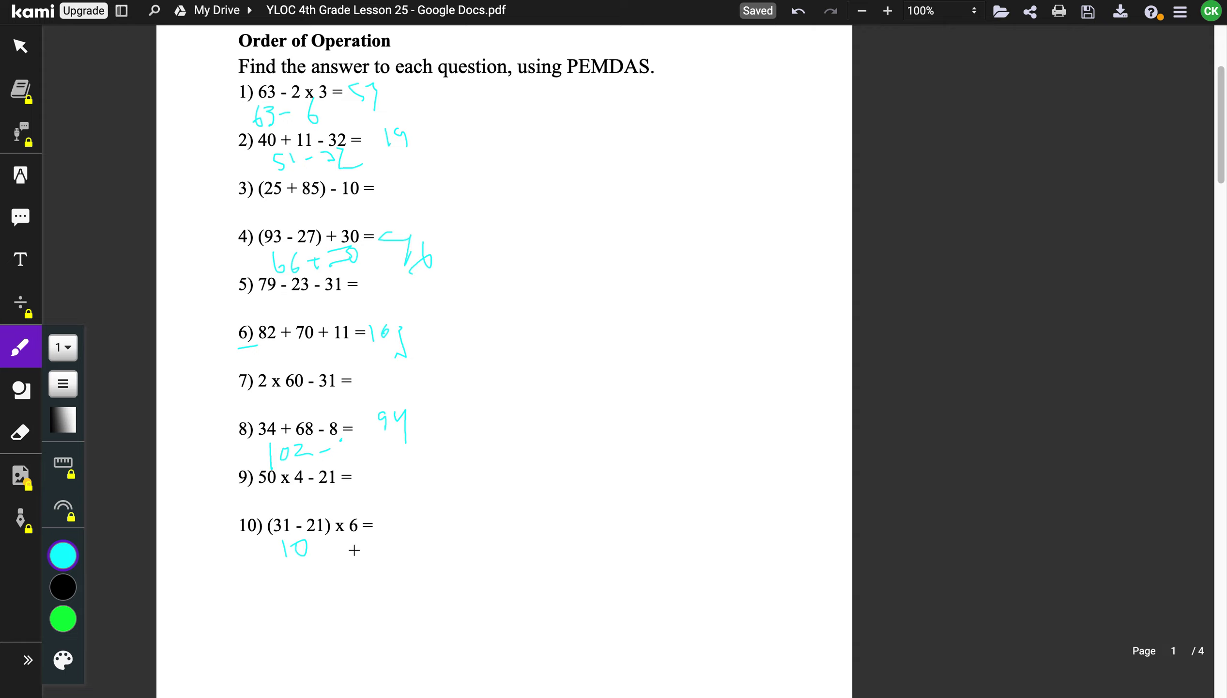
mouse_move(324, 547)
mouse_down()
mouse_move(324, 559)
mouse_move(339, 553)
mouse_up()
drag(384, 513, 414, 550)
Write 800 with a long-division bracket and divisor beside division problem 1
scroll(438, 638, down, 9)
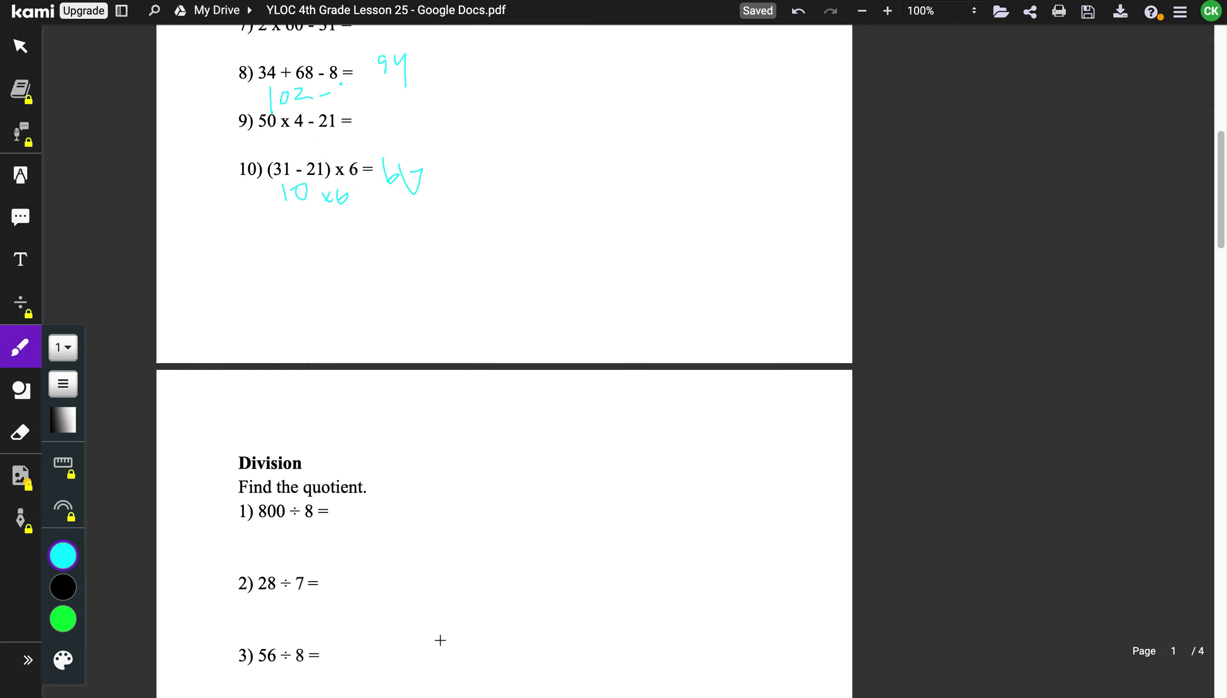
scroll(377, 600, down, 2)
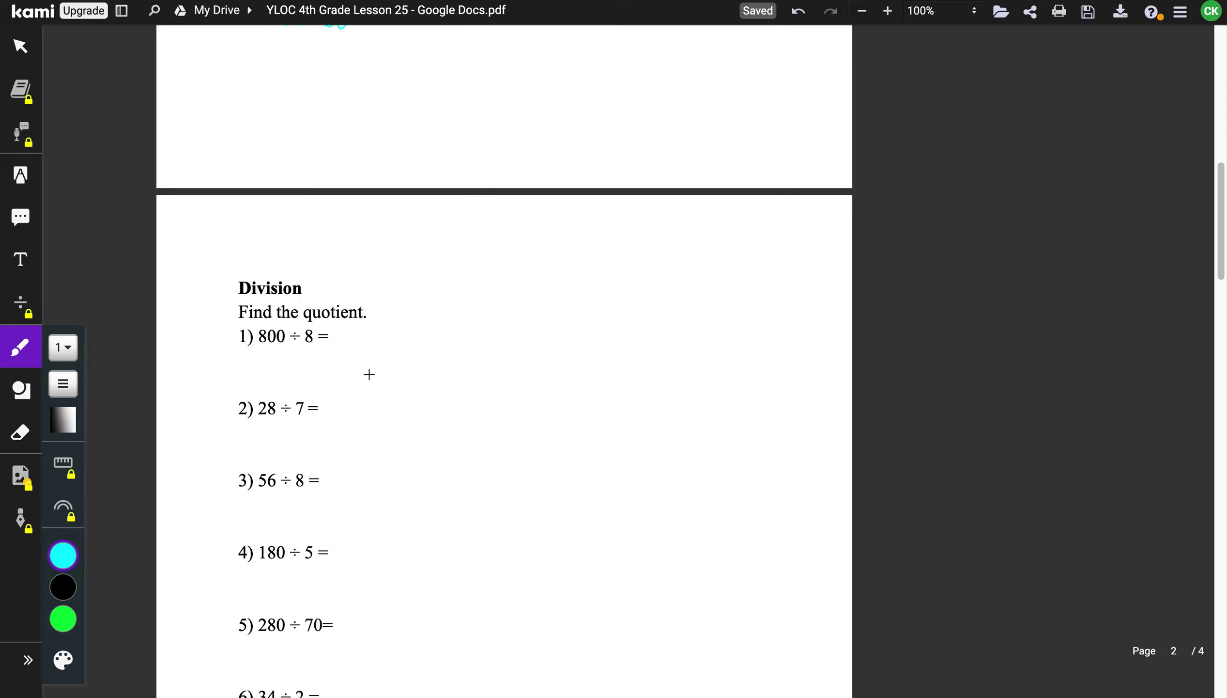
mouse_move(530, 336)
mouse_down()
mouse_move(520, 348)
mouse_move(523, 335)
mouse_up()
drag(539, 340, 561, 339)
drag(480, 357, 576, 324)
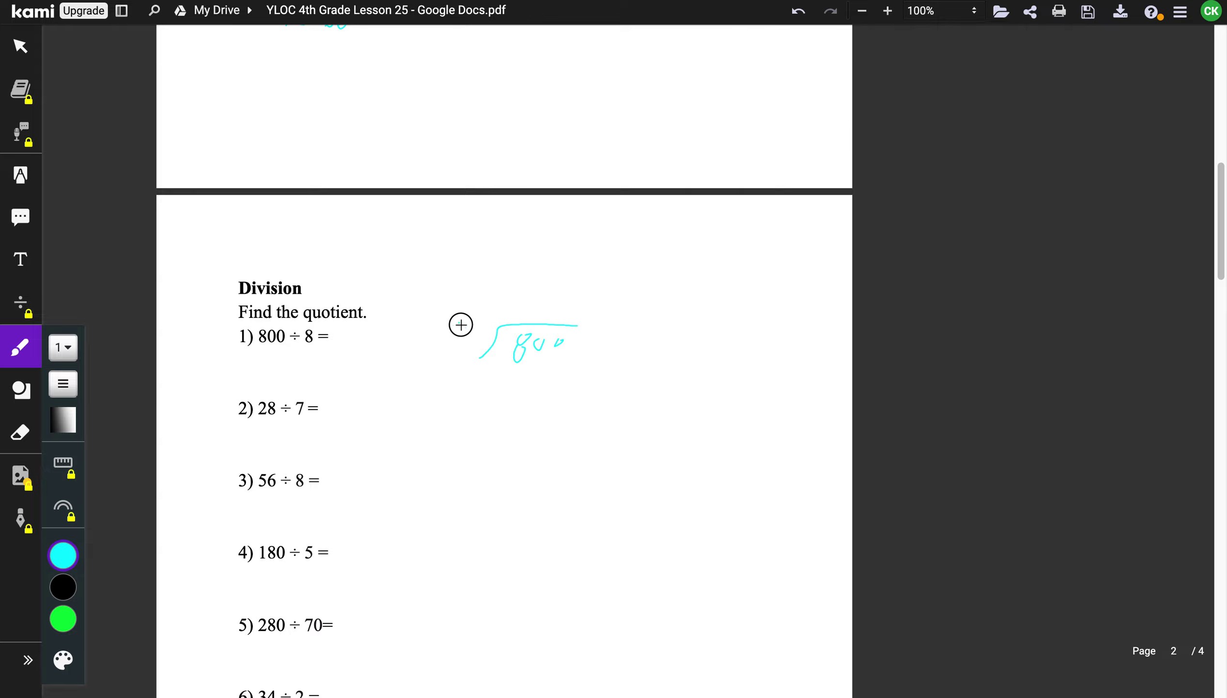
drag(460, 328, 557, 318)
drag(341, 332, 386, 333)
Write the multiplication check equalling 56 under division problem 3
scroll(269, 546, down, 2)
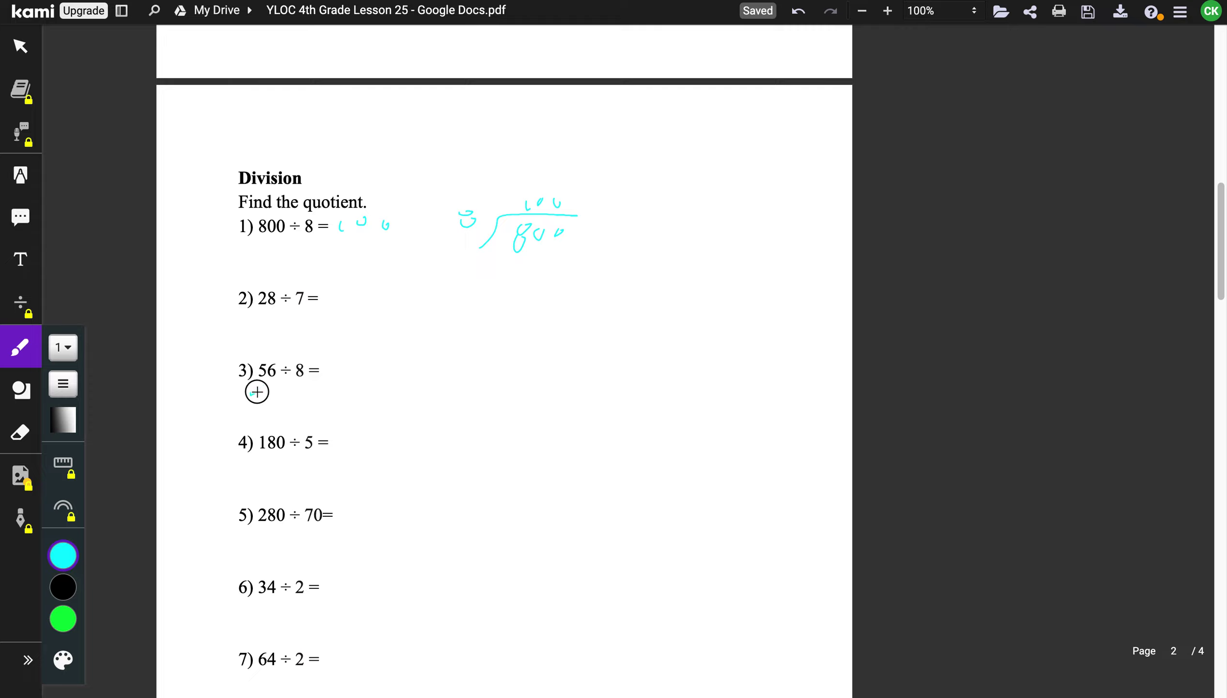
mouse_move(251, 391)
mouse_down()
mouse_move(266, 416)
mouse_move(302, 393)
mouse_move(292, 402)
mouse_up()
click(276, 399)
drag(299, 396, 308, 395)
drag(299, 401, 336, 407)
drag(323, 355, 359, 380)
Write the simplified division equalling 4 under problem 5 and the answer 4
scroll(346, 459, down, 3)
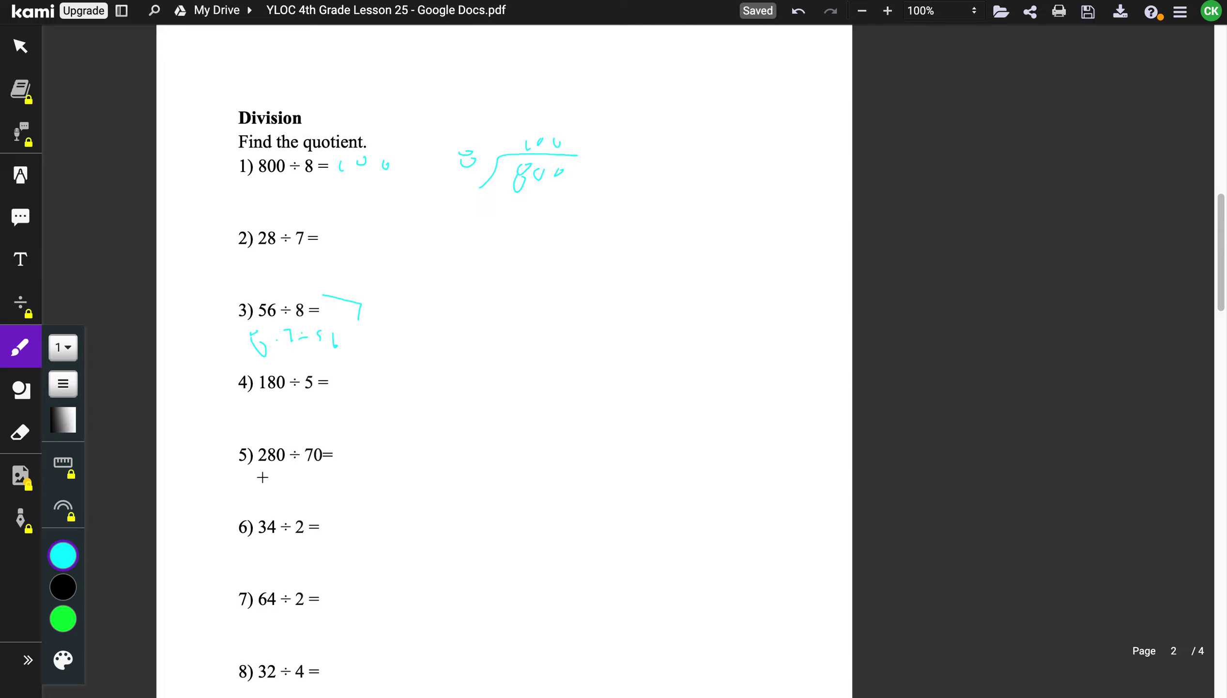
drag(249, 476, 346, 480)
click(298, 472)
drag(356, 474, 370, 483)
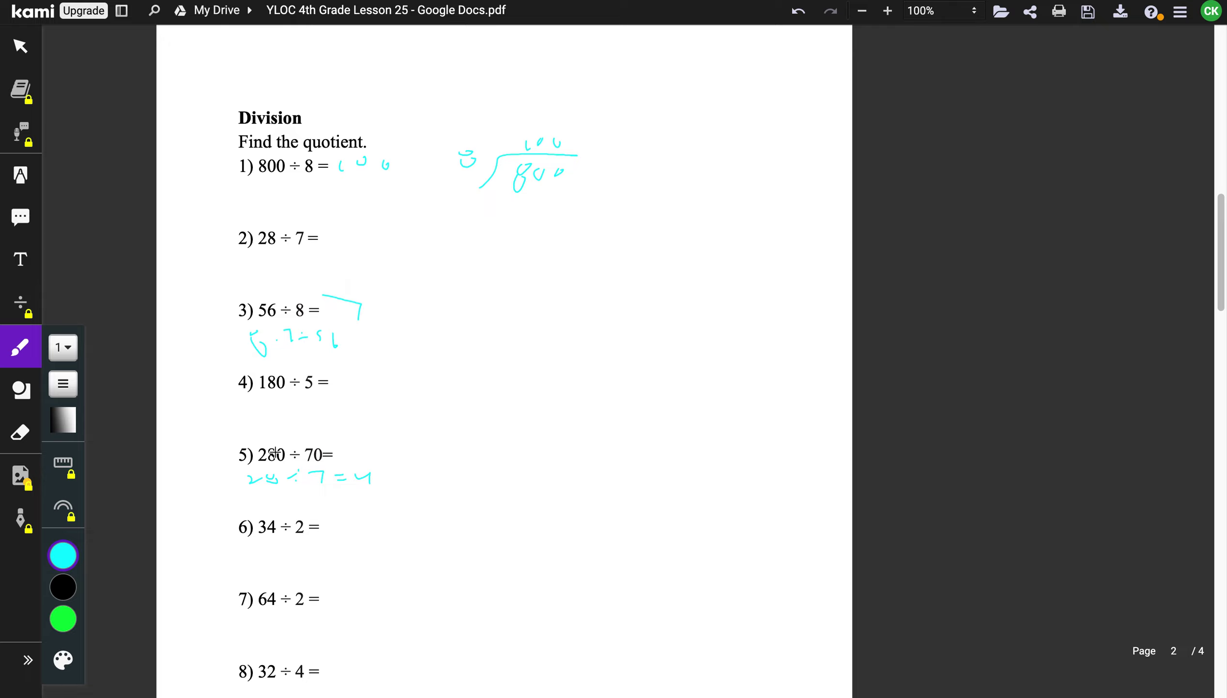
drag(342, 442, 376, 446)
Add working under problem 7 and 27 ÷ 9 = 30 under problem 9 with its answer
scroll(367, 561, down, 3)
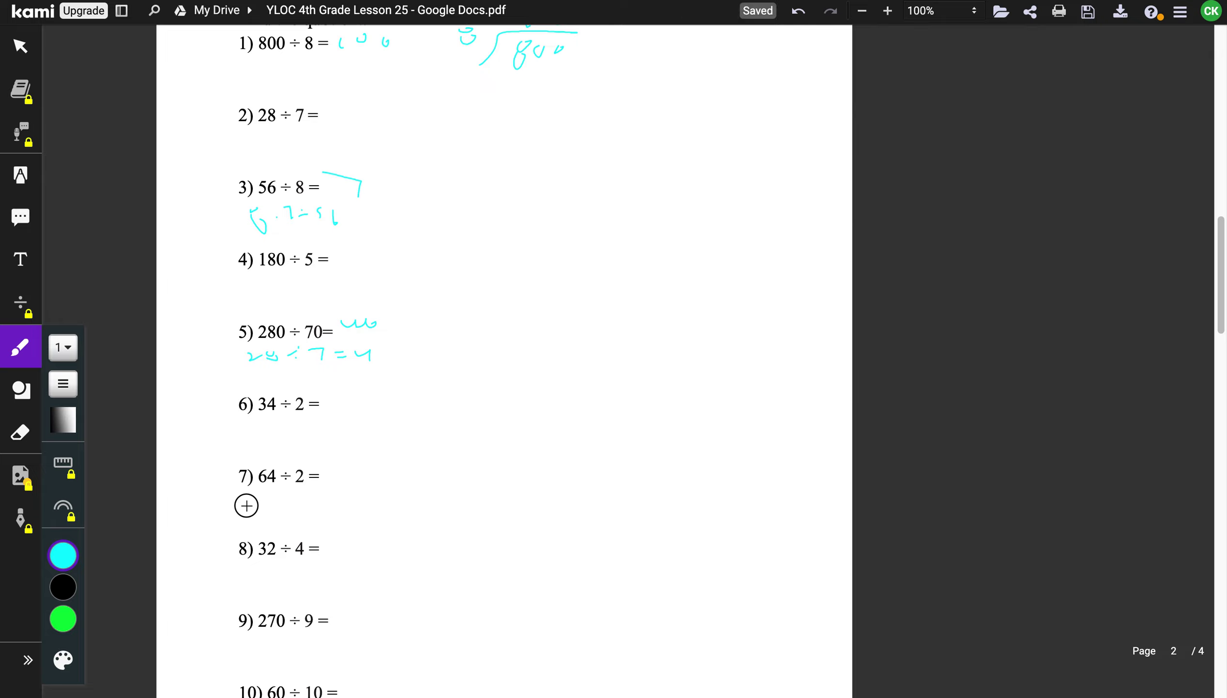
mouse_move(246, 505)
mouse_down()
mouse_move(254, 517)
mouse_move(306, 518)
mouse_up()
scroll(300, 600, down, 1)
scroll(300, 600, down, 2)
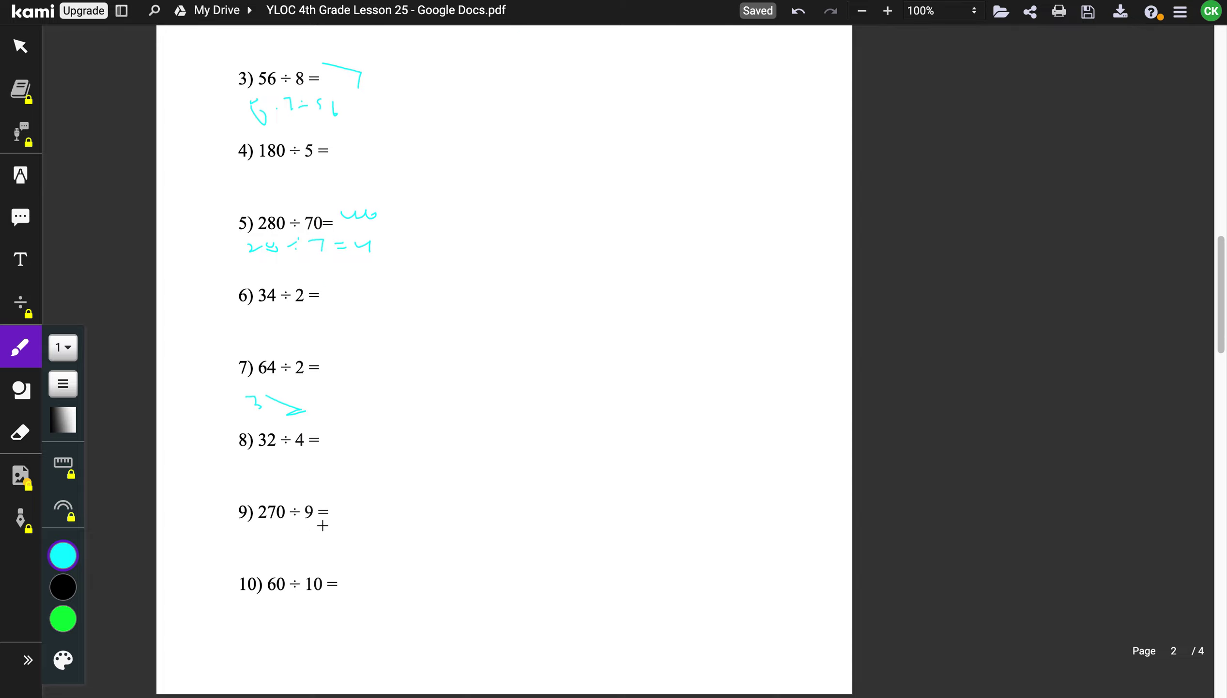
mouse_move(240, 535)
mouse_down()
mouse_move(269, 556)
mouse_move(298, 539)
mouse_up()
drag(292, 551, 334, 534)
mouse_move(324, 544)
mouse_down()
mouse_move(356, 551)
mouse_move(376, 532)
mouse_up()
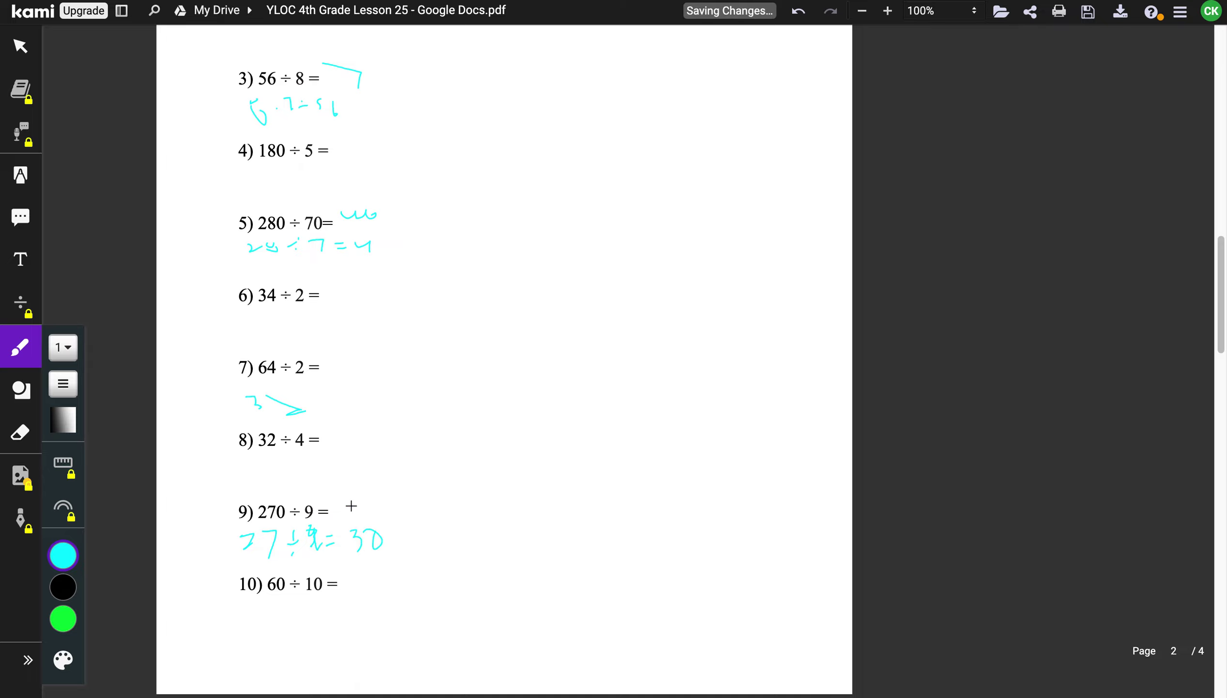
mouse_move(344, 498)
mouse_down()
mouse_move(346, 511)
mouse_move(361, 493)
mouse_up()
Work 31 × 3 in columns and write the product 93 for problem 1
scroll(425, 570, down, 10)
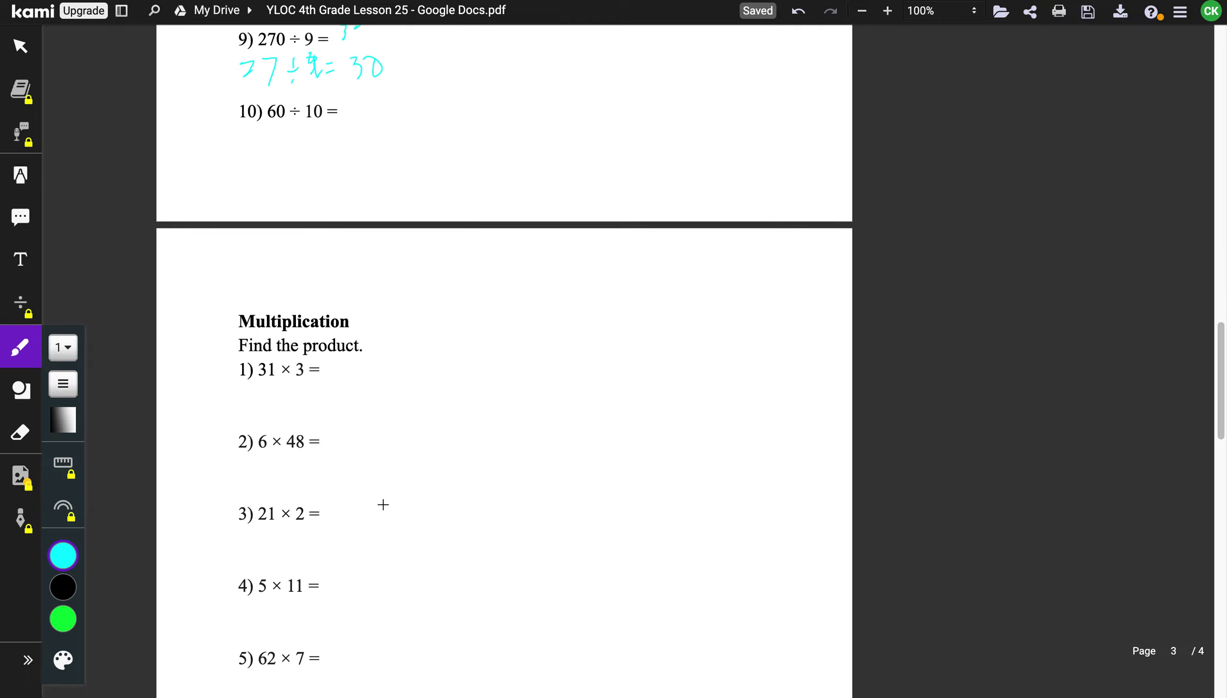
scroll(381, 503, down, 2)
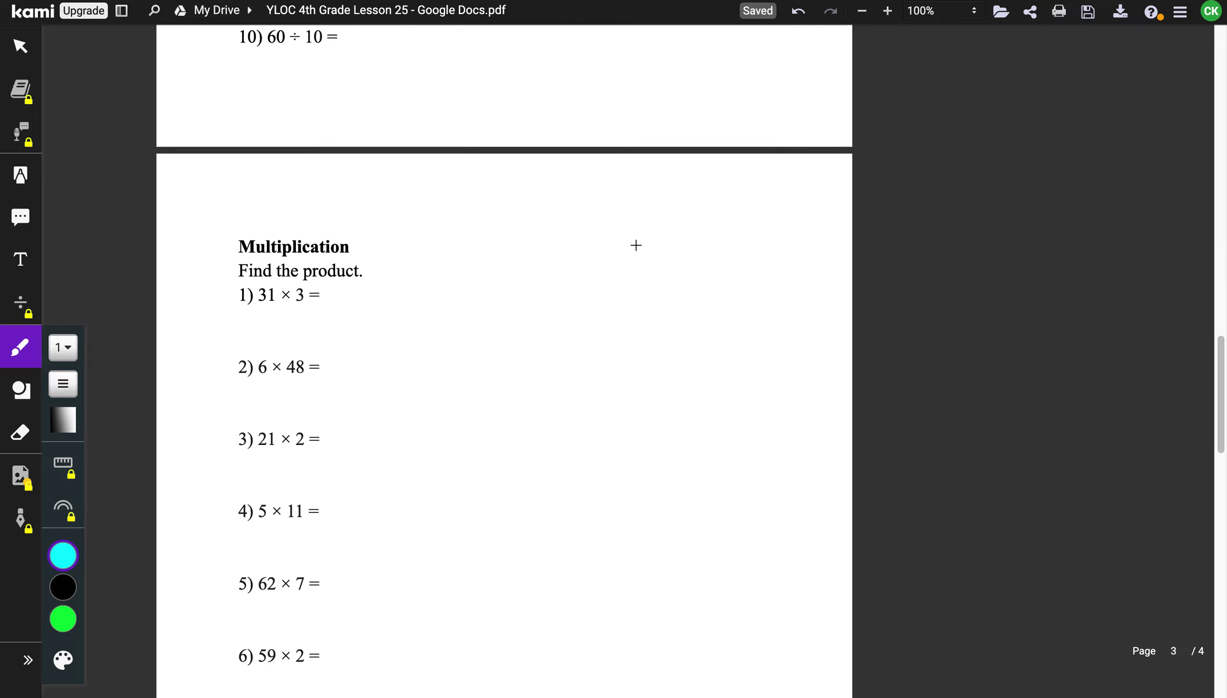
drag(603, 252, 609, 295)
mouse_move(644, 245)
mouse_down()
mouse_move(642, 287)
mouse_move(598, 312)
mouse_move(660, 322)
mouse_move(647, 361)
mouse_move(630, 368)
mouse_up()
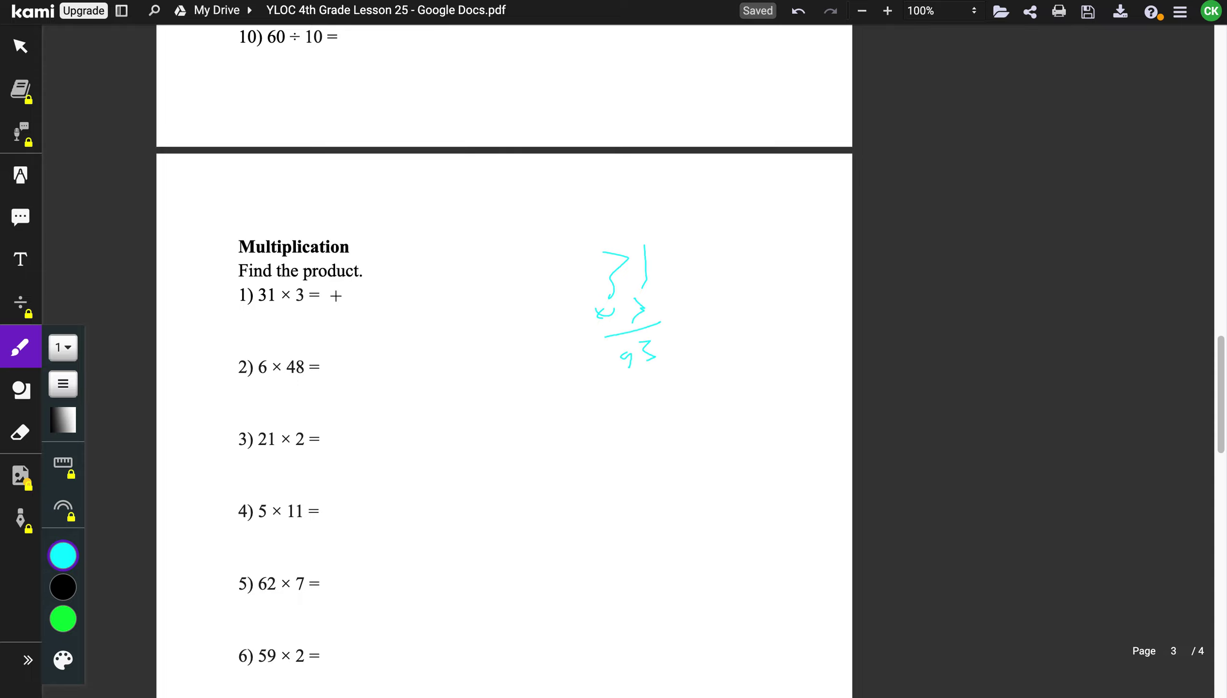
mouse_move(337, 291)
mouse_down()
mouse_move(334, 302)
mouse_move(359, 311)
mouse_up()
Work 21 × 2 in columns beside problem 3 with the answer 42
scroll(369, 462, down, 7)
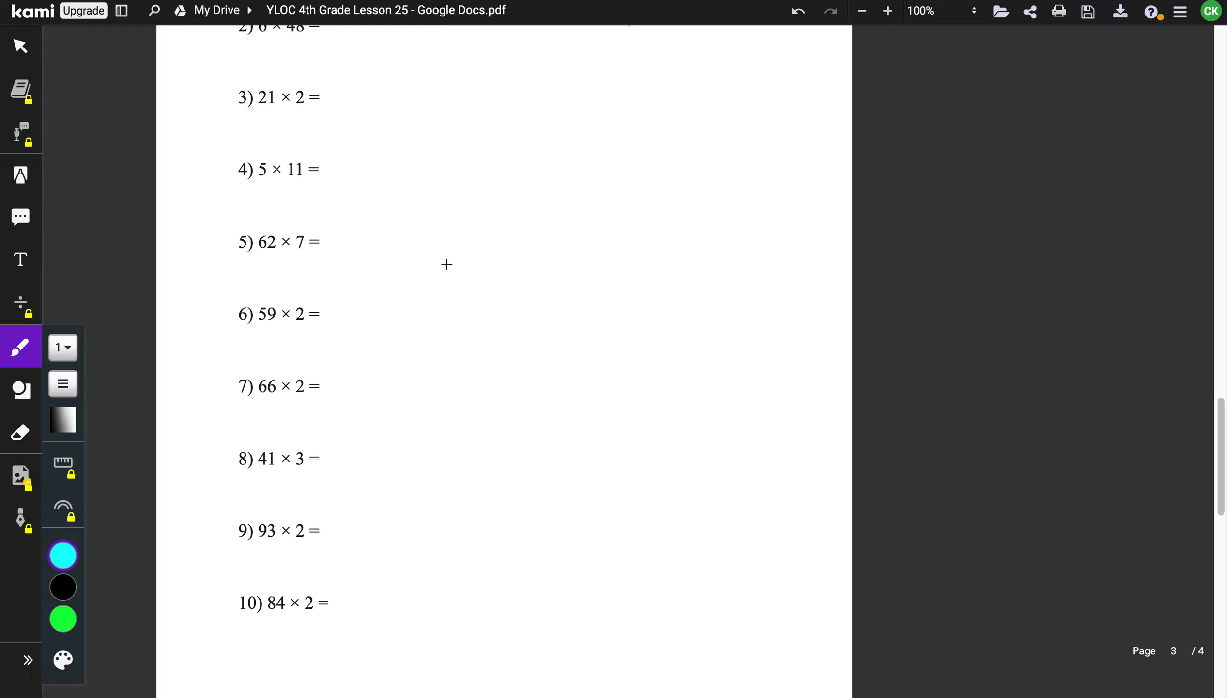
mouse_move(431, 56)
mouse_down()
mouse_move(457, 68)
mouse_move(438, 85)
mouse_up()
drag(453, 76, 467, 89)
mouse_move(428, 101)
mouse_down()
mouse_move(464, 99)
mouse_move(468, 119)
mouse_move(447, 117)
mouse_up()
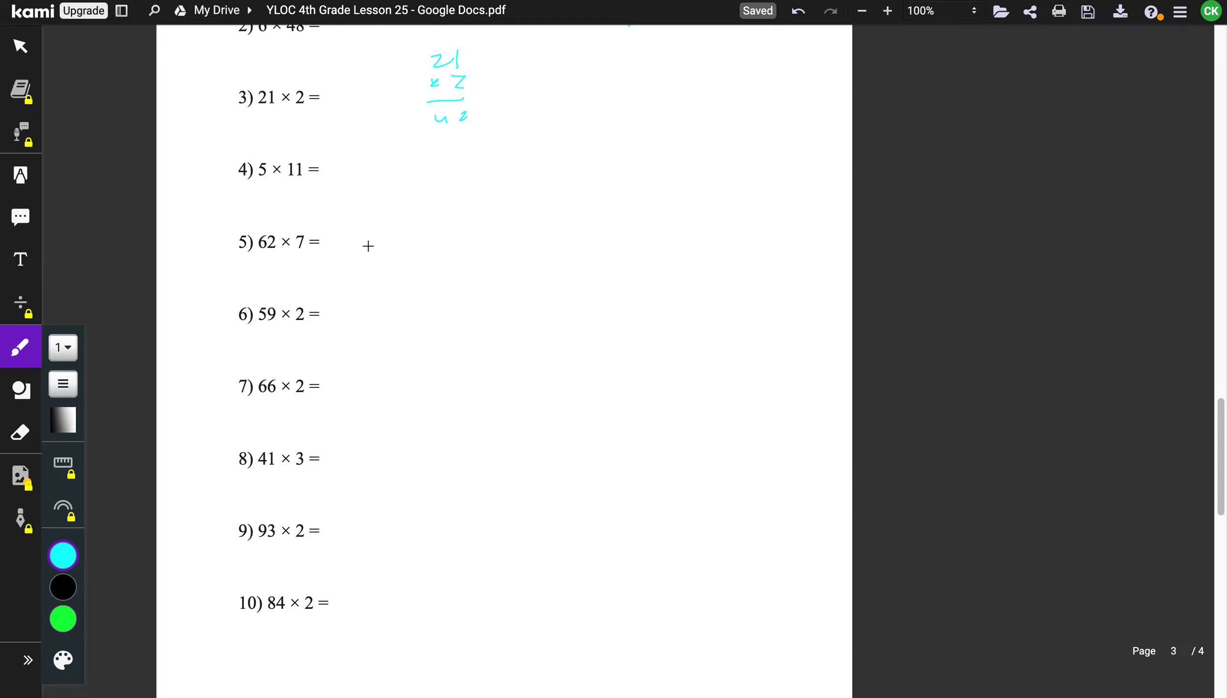
Work 62 × 7 in columns with the carried 1, giving 434 for problem 5
mouse_move(440, 200)
mouse_down()
mouse_move(425, 222)
mouse_move(457, 199)
mouse_move(452, 221)
mouse_up()
mouse_move(381, 251)
mouse_down()
mouse_move(406, 259)
mouse_move(386, 263)
mouse_up()
drag(445, 233, 458, 251)
mouse_move(397, 279)
mouse_down()
mouse_move(478, 264)
mouse_move(471, 288)
mouse_up()
drag(468, 283, 470, 304)
drag(398, 181, 401, 198)
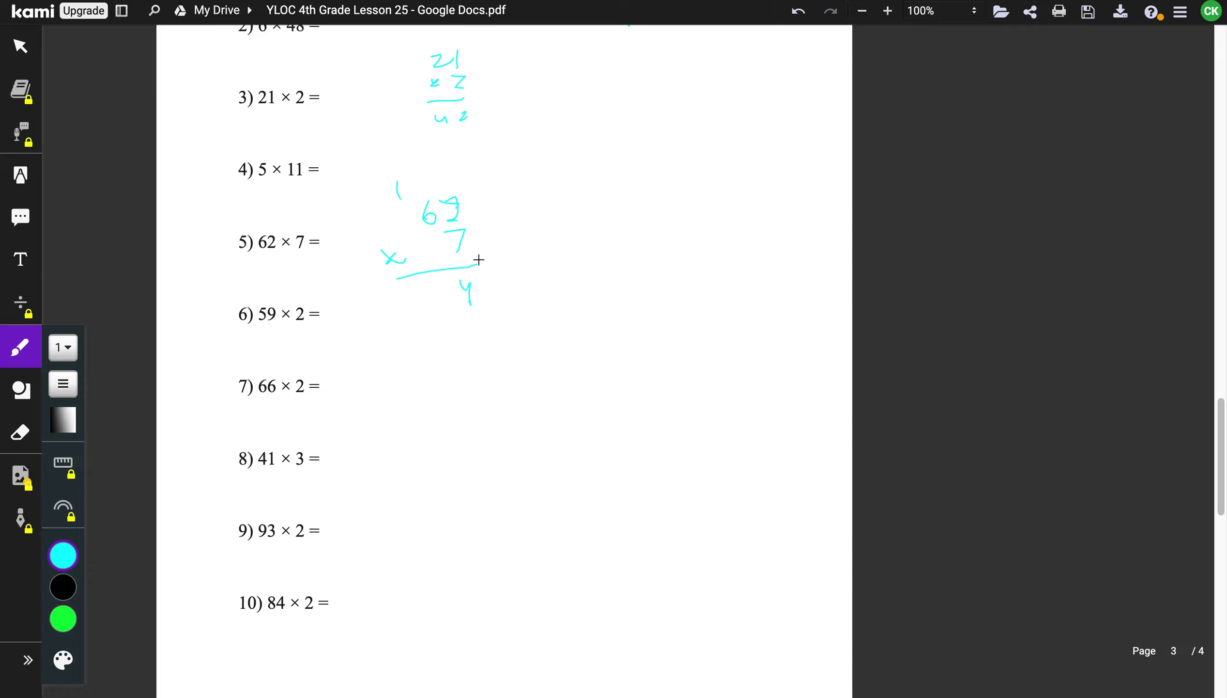
drag(433, 289, 432, 320)
Work 66 × 2 in columns for problem 7 and write the answer 132
scroll(483, 350, down, 2)
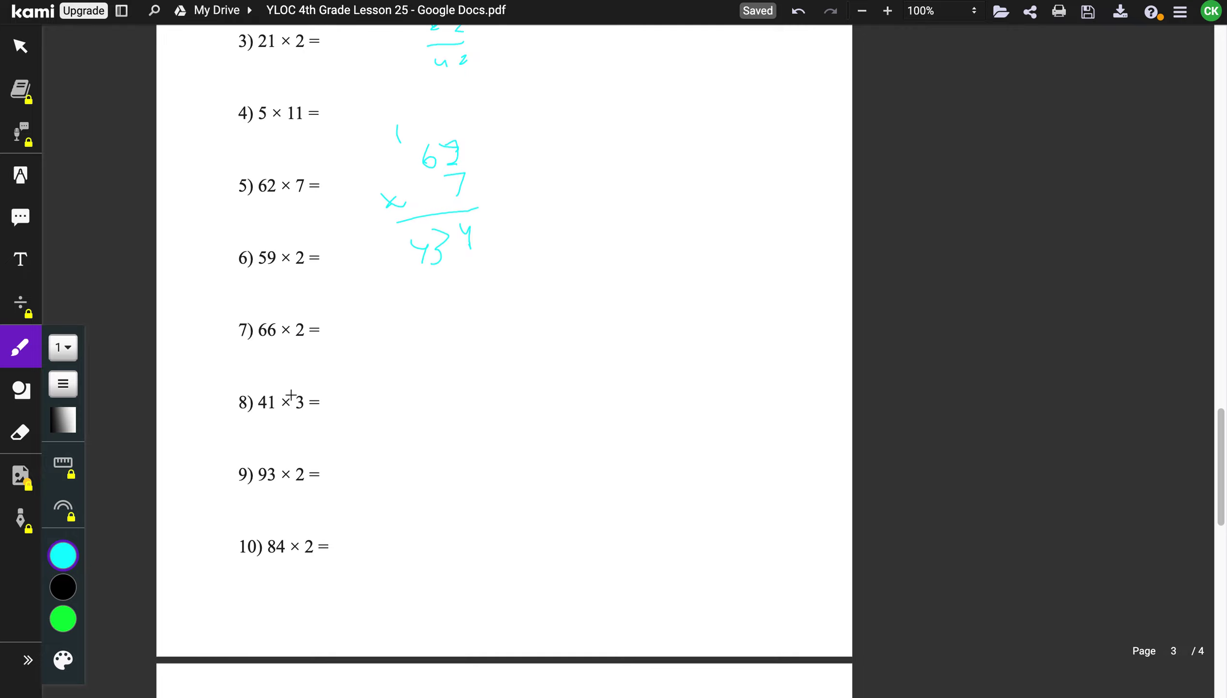
click(401, 319)
mouse_move(404, 331)
mouse_down()
mouse_move(416, 324)
mouse_move(398, 348)
mouse_move(443, 359)
mouse_move(451, 384)
mouse_up()
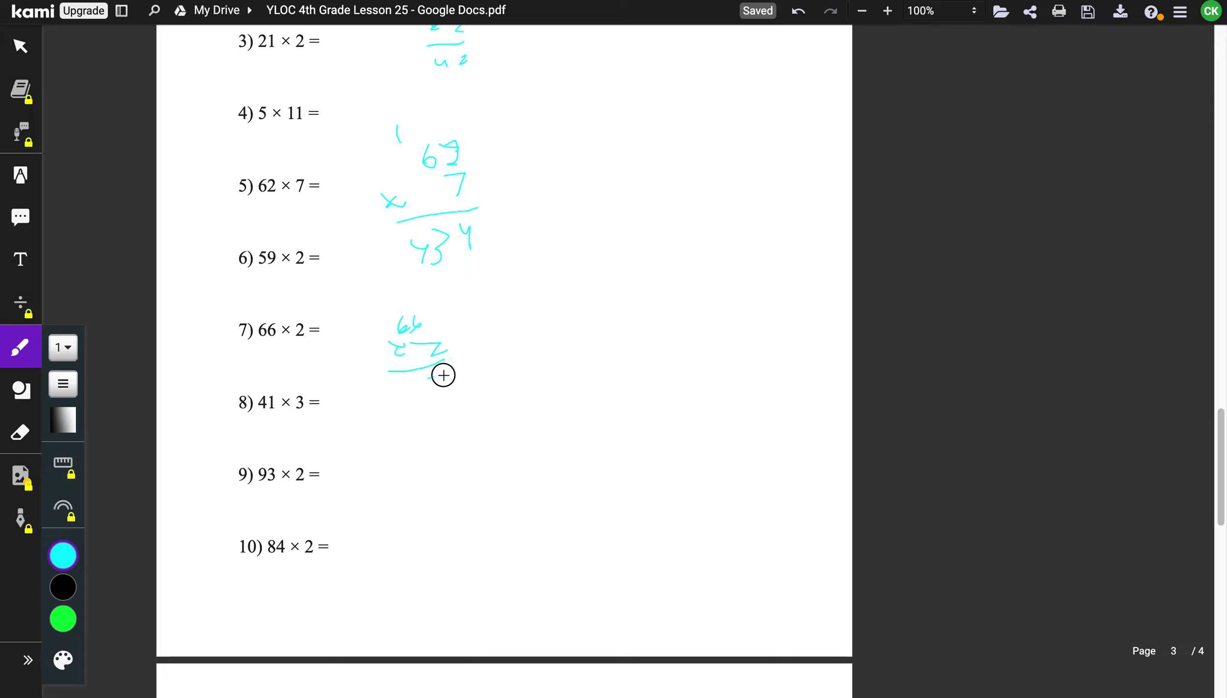
drag(364, 306, 375, 315)
drag(413, 382, 404, 397)
mouse_move(322, 323)
mouse_down()
mouse_move(324, 337)
mouse_move(359, 336)
mouse_up()
Work 93 × 2 in columns beside problem 9 and copy the answer after the equals sign
mouse_move(488, 452)
mouse_down()
mouse_move(502, 468)
mouse_move(496, 488)
mouse_up()
mouse_move(495, 481)
mouse_down()
mouse_move(527, 485)
mouse_move(525, 506)
mouse_move(491, 527)
mouse_up()
mouse_move(335, 466)
mouse_down()
mouse_move(347, 484)
mouse_move(400, 482)
mouse_up()
Write the long division 90 ÷ 3 under word problem 1 and enclose the answer 30
scroll(543, 504, down, 10)
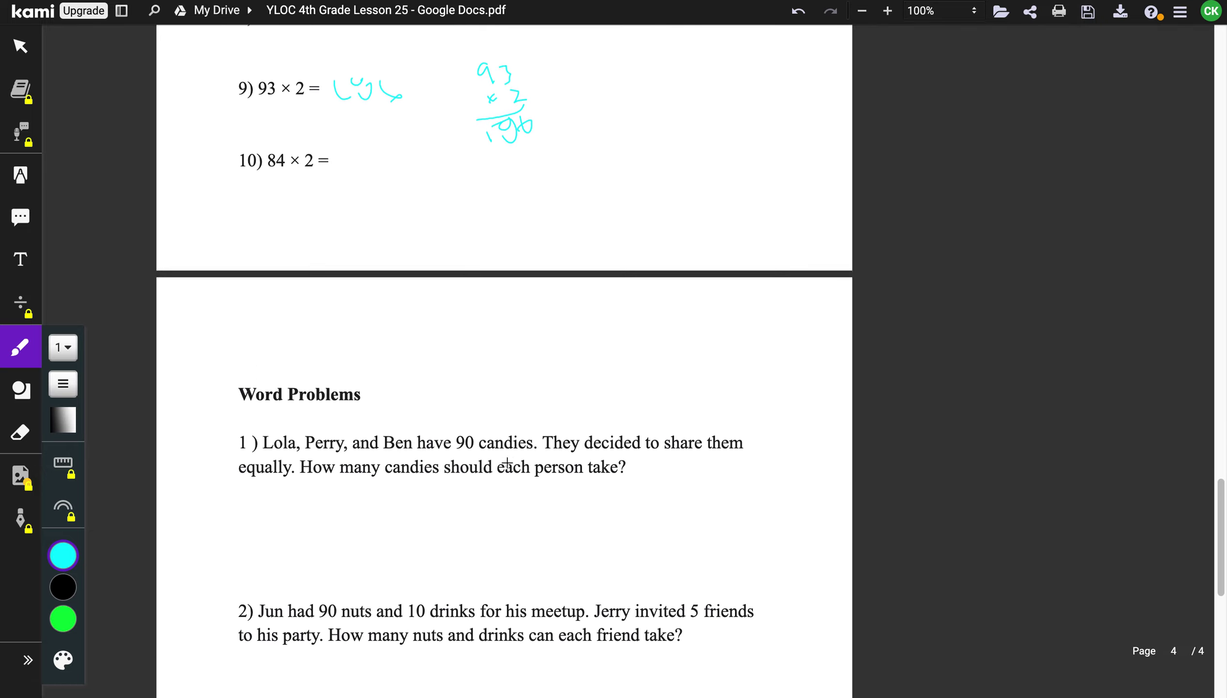
scroll(473, 426, down, 1)
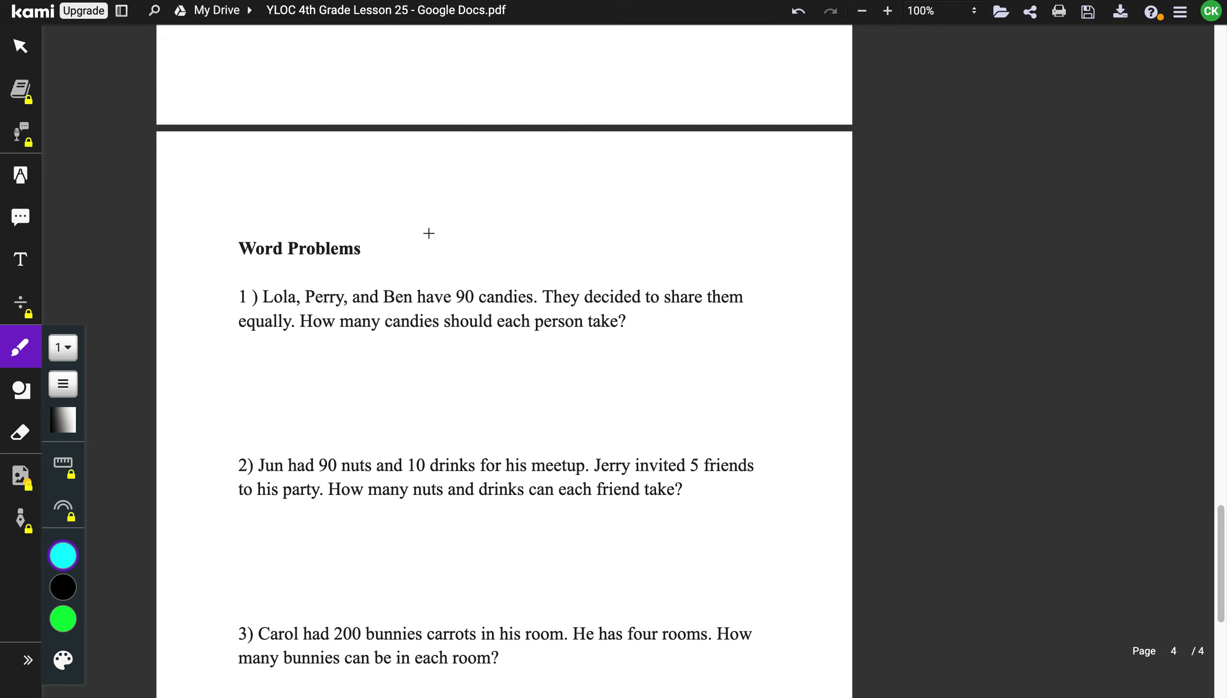
mouse_move(438, 234)
mouse_down()
mouse_move(463, 252)
mouse_move(489, 235)
mouse_up()
drag(346, 339, 377, 340)
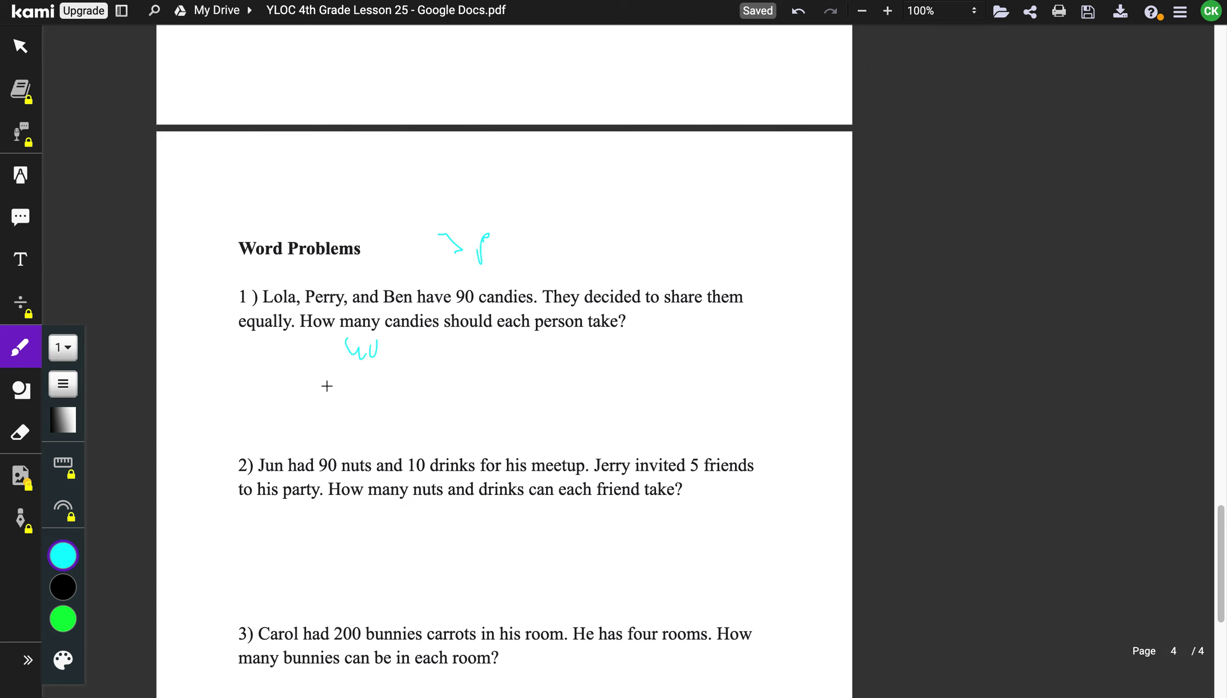
drag(313, 369, 390, 331)
drag(302, 342, 319, 363)
mouse_move(345, 416)
mouse_down()
mouse_move(359, 429)
mouse_move(378, 412)
mouse_up()
mouse_move(304, 397)
mouse_down()
mouse_move(409, 424)
mouse_move(321, 396)
mouse_up()
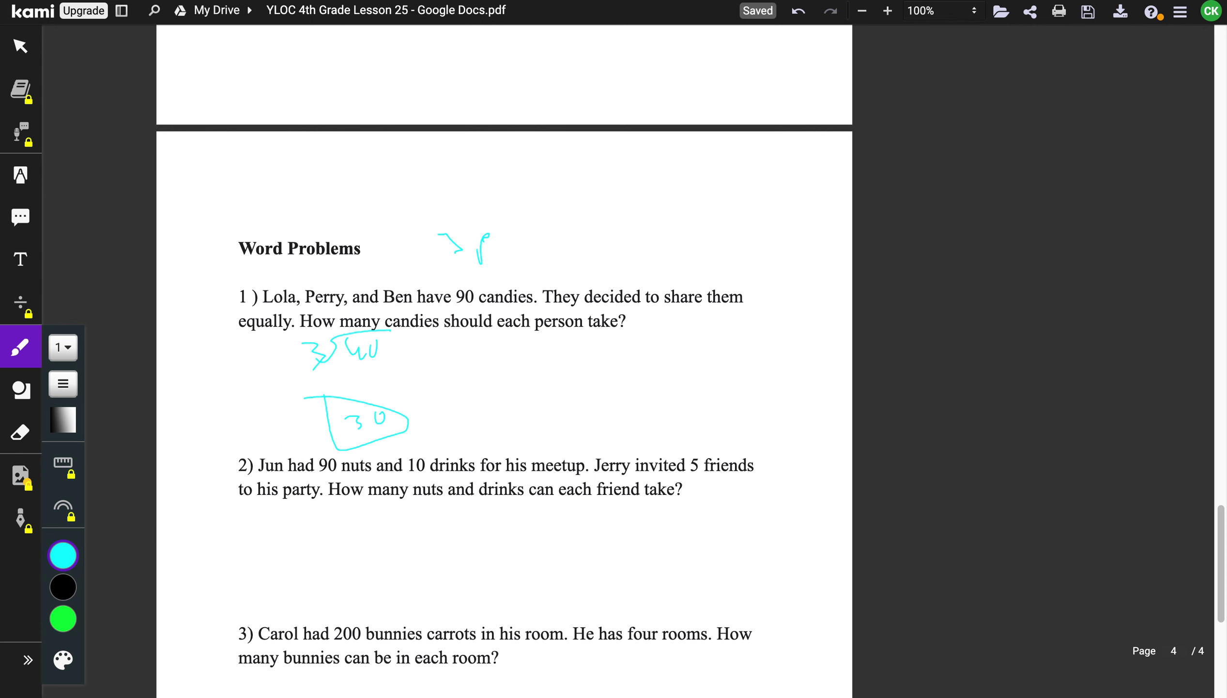
scroll(800, 424, down, 5)
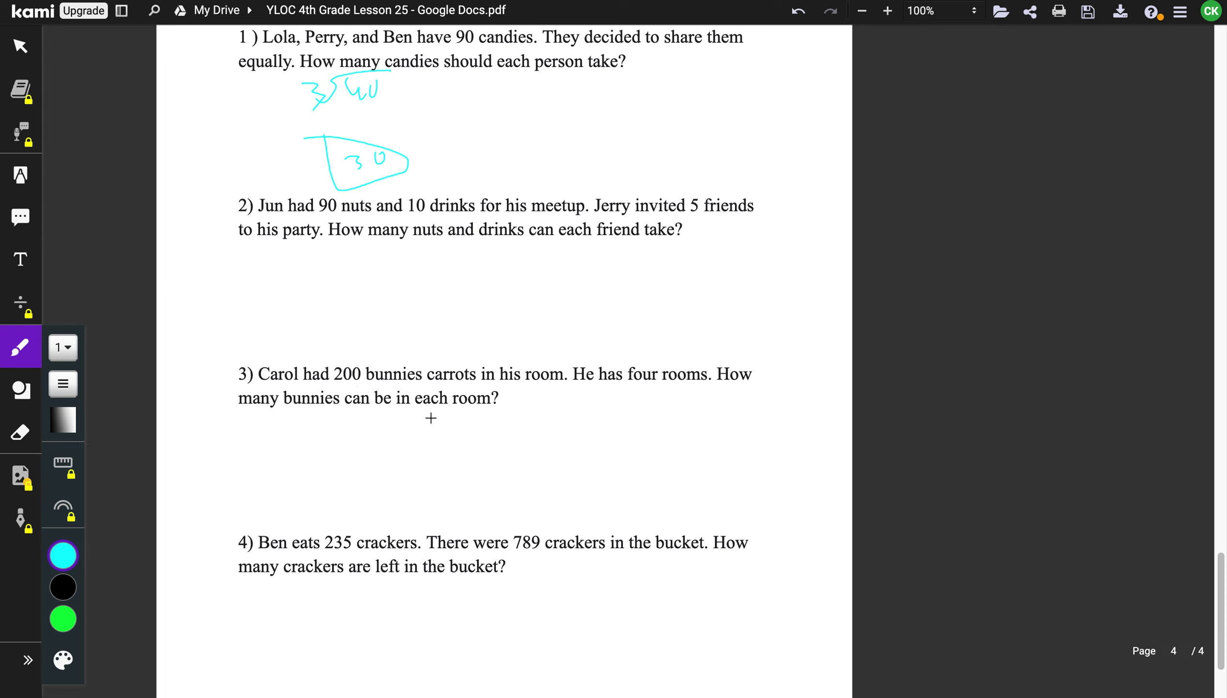
Underline four rooms, work 200 ÷ 4 = 50 under question 3, then return to page 1
drag(628, 384, 709, 382)
mouse_move(364, 464)
mouse_down()
mouse_move(390, 480)
mouse_move(441, 463)
mouse_up()
mouse_move(349, 487)
mouse_down()
mouse_move(370, 454)
mouse_move(419, 447)
mouse_up()
drag(319, 456, 334, 466)
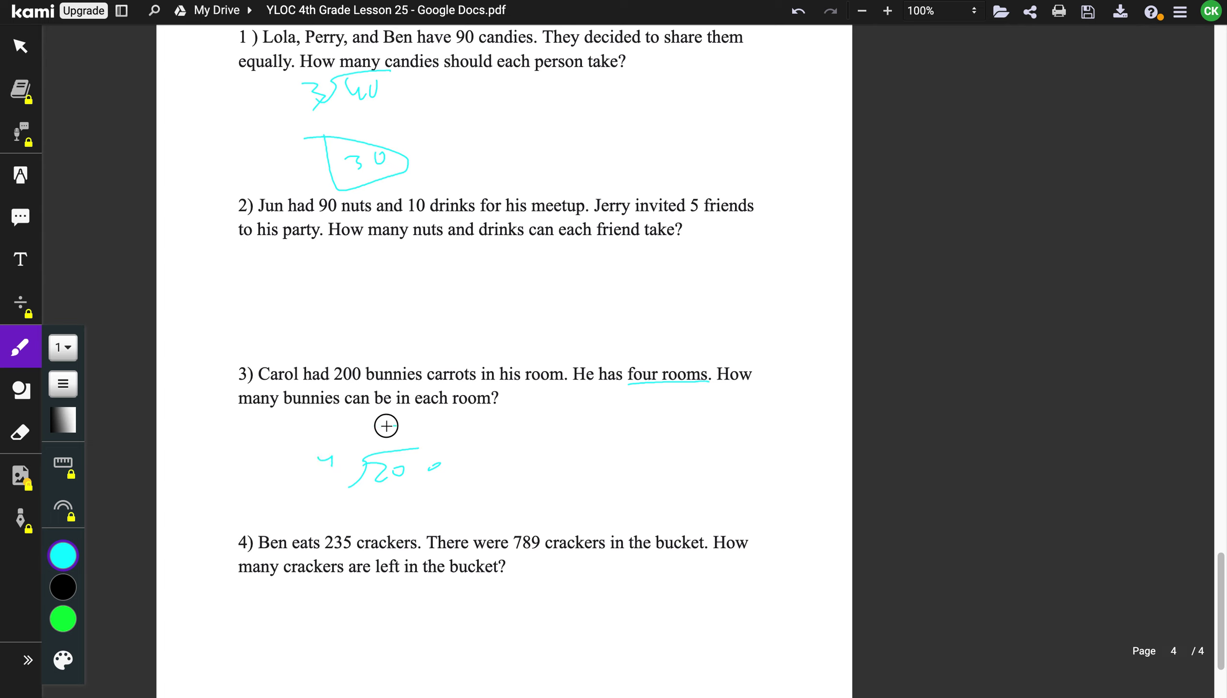
drag(384, 427, 386, 444)
drag(386, 425, 396, 425)
mouse_move(582, 465)
mouse_down()
mouse_move(567, 492)
mouse_move(596, 473)
mouse_up()
scroll(658, 446, up, 20)
mouse_move(614, 1)
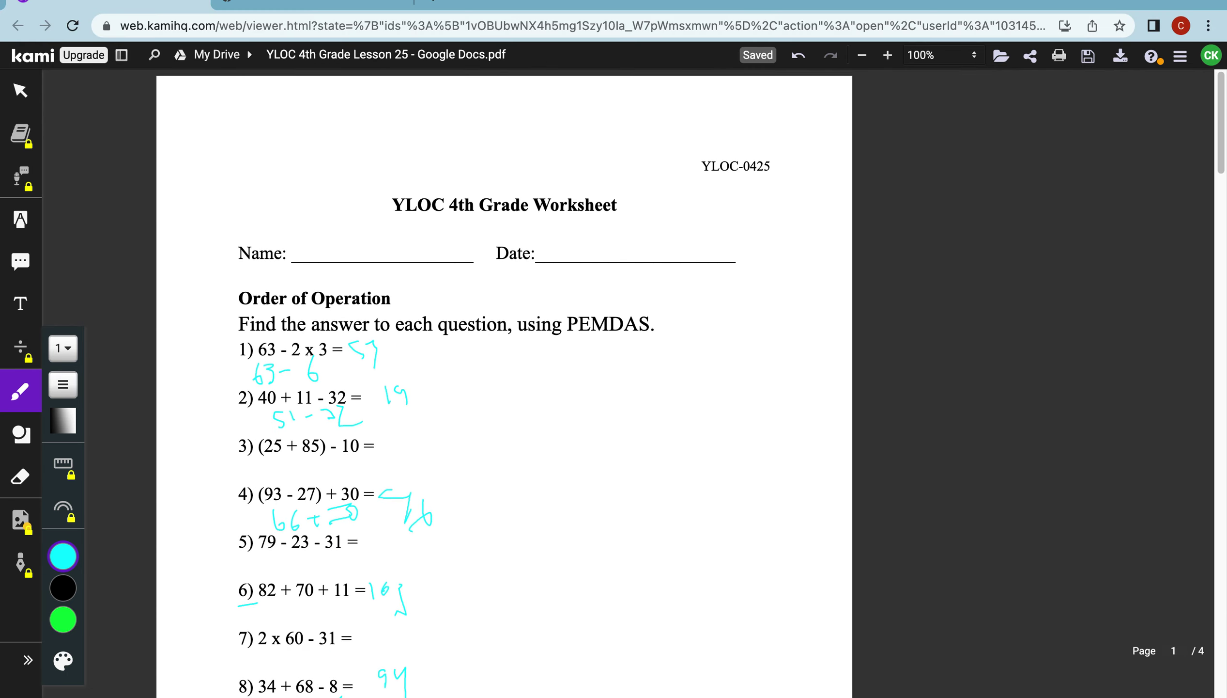